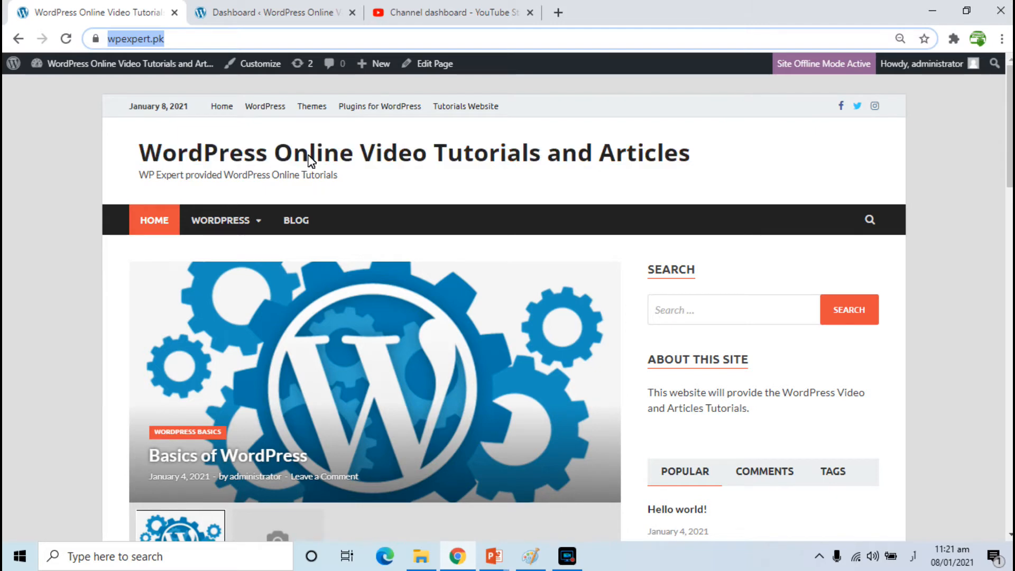
drag(708, 154, 471, 155)
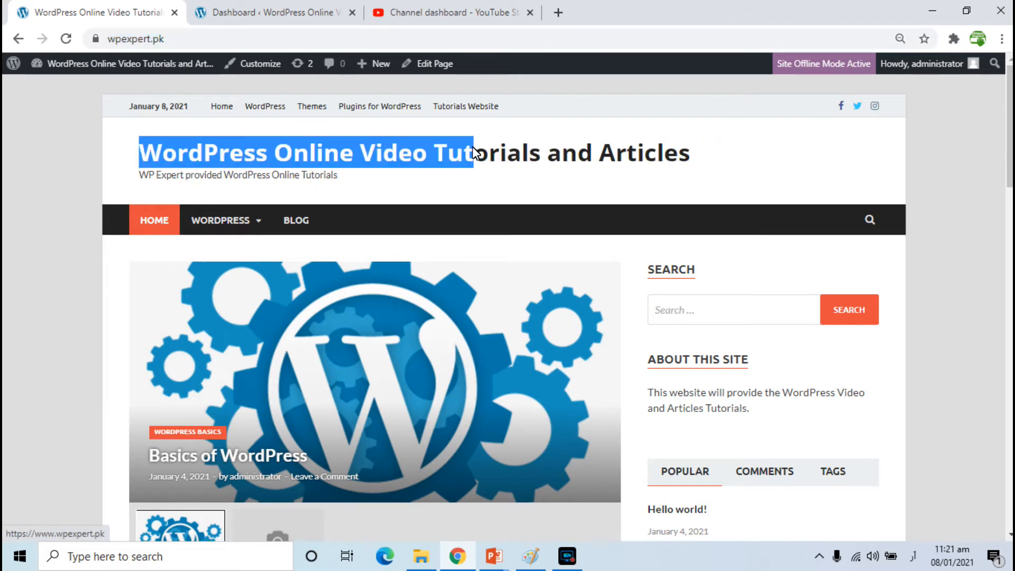
drag(261, 174, 301, 178)
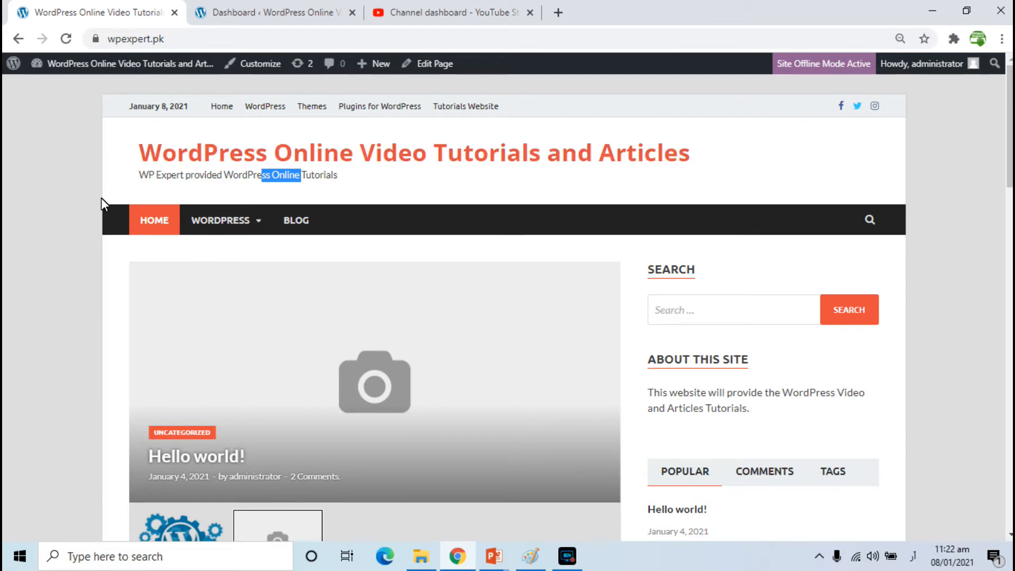
Open the installed themes from the WordPress dashboard and start customizing the active HitMag theme
click(241, 8)
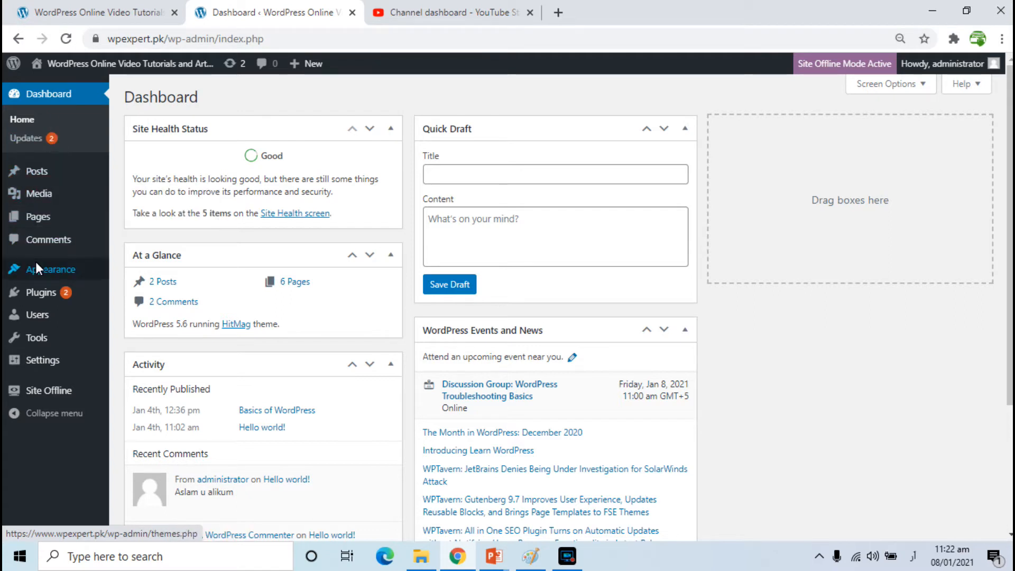
mouse_move(28, 264)
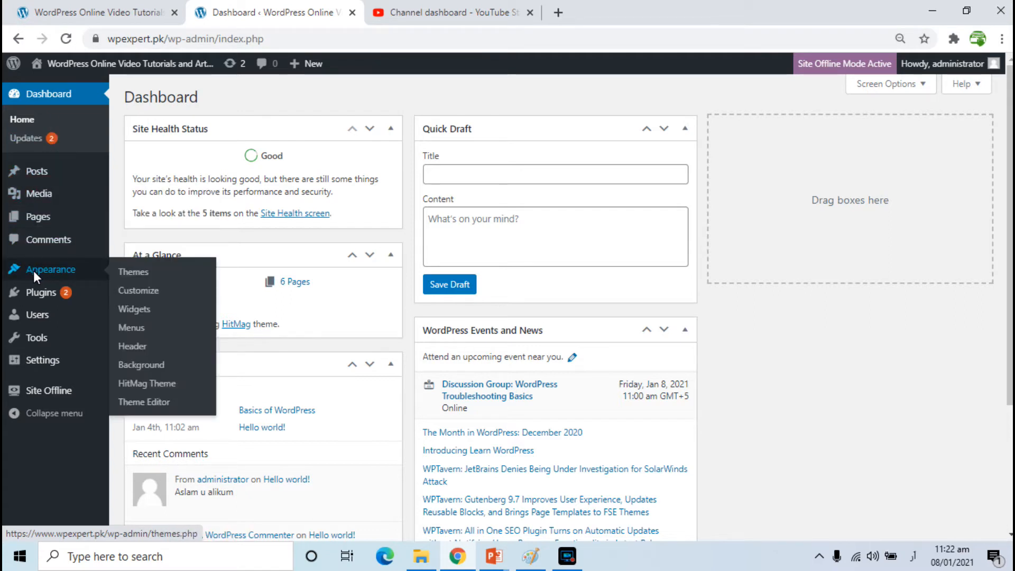
click(135, 272)
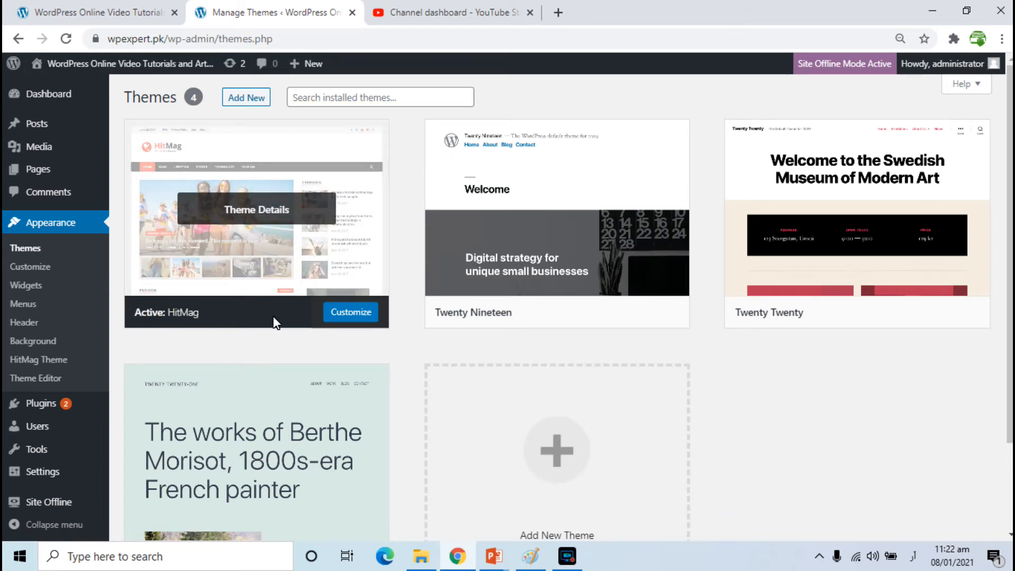
click(346, 310)
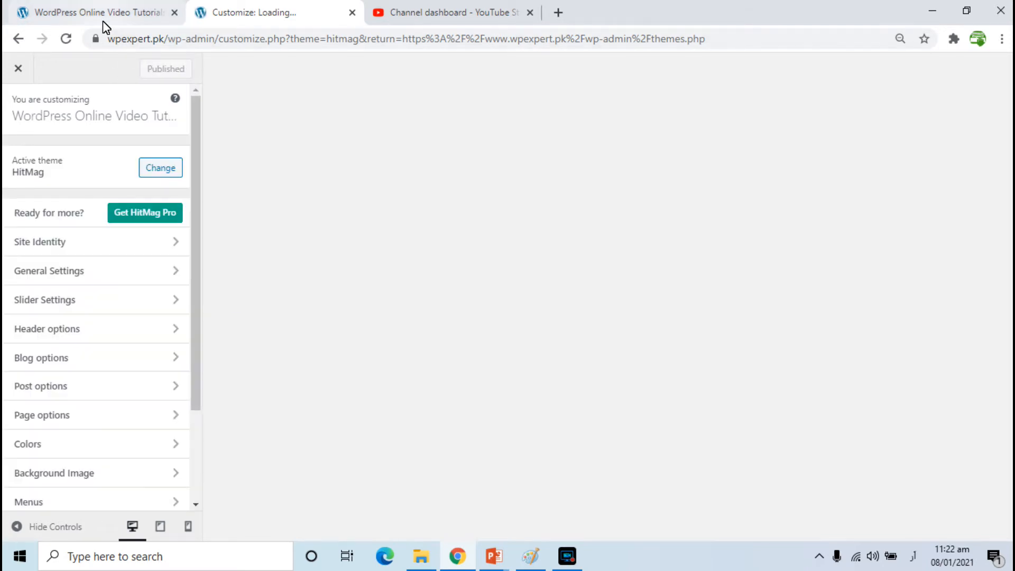
click(79, 7)
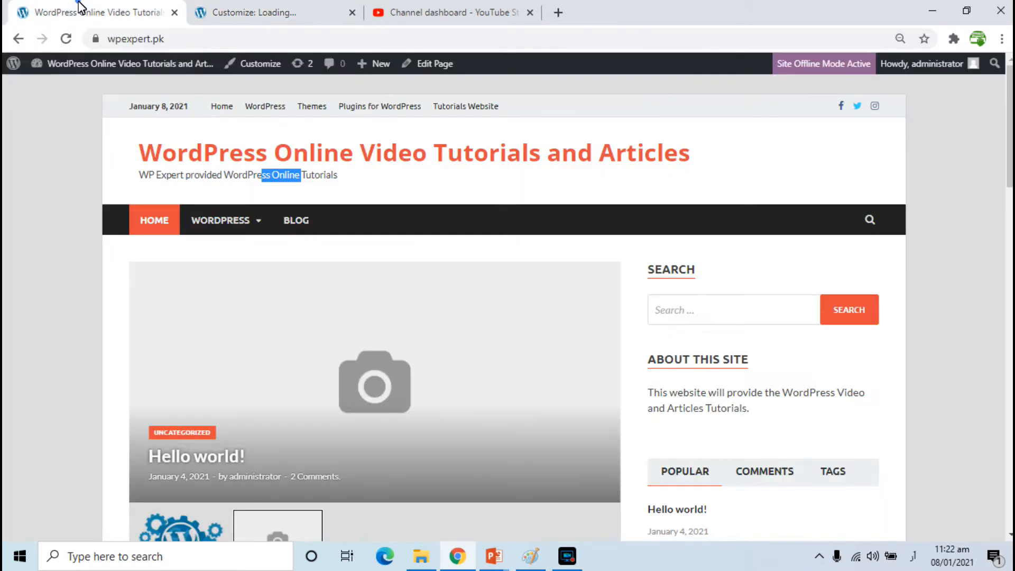
click(232, 20)
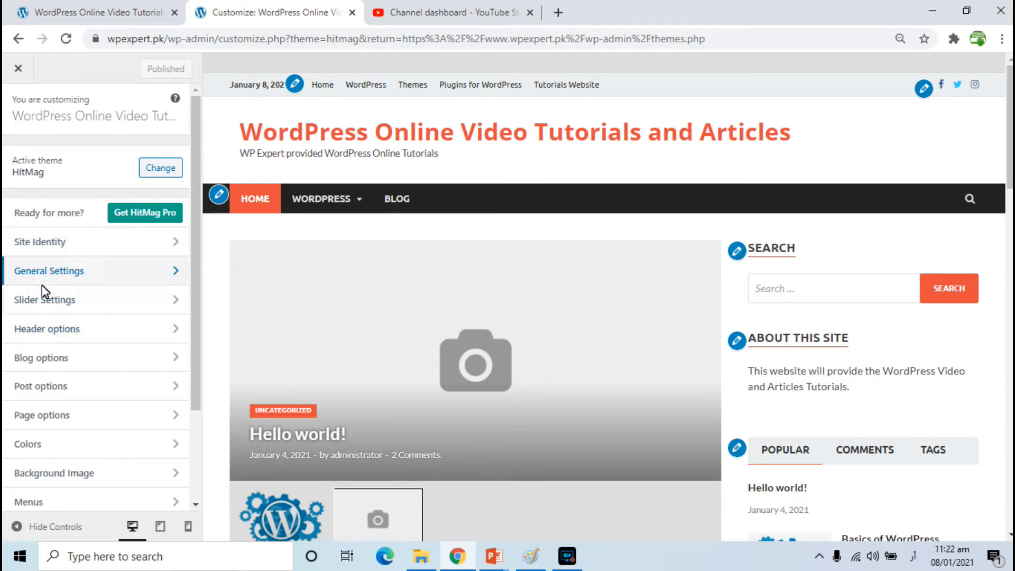
Add WP-Expert-Banner.jpg from the media library as the theme's header image, without cropping it
click(91, 335)
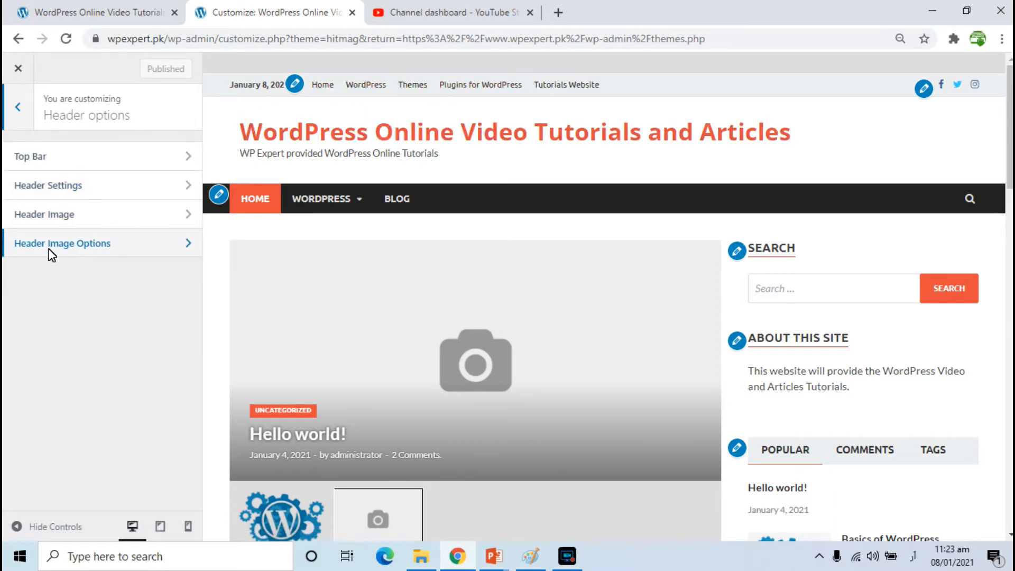
click(50, 213)
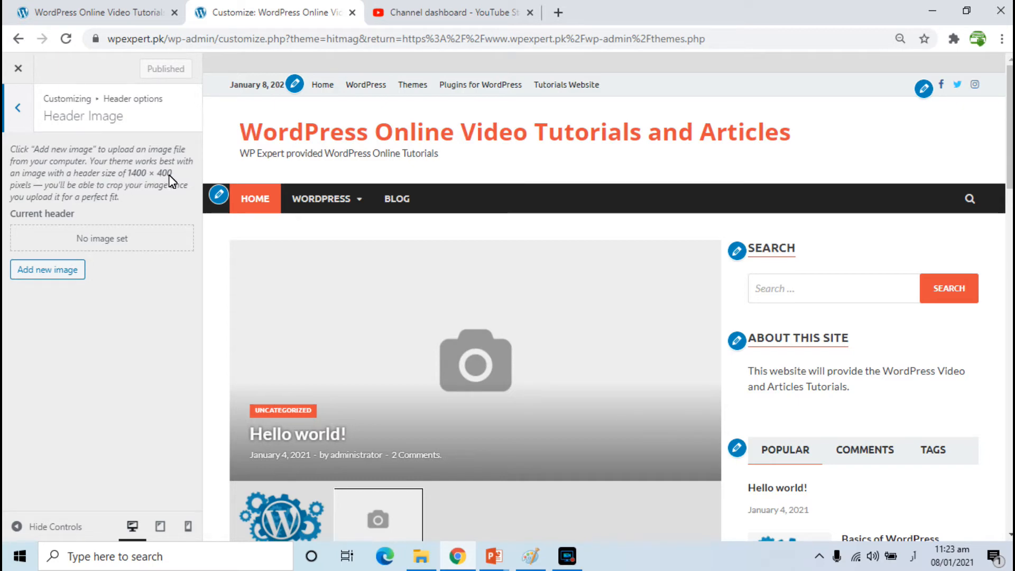
click(45, 281)
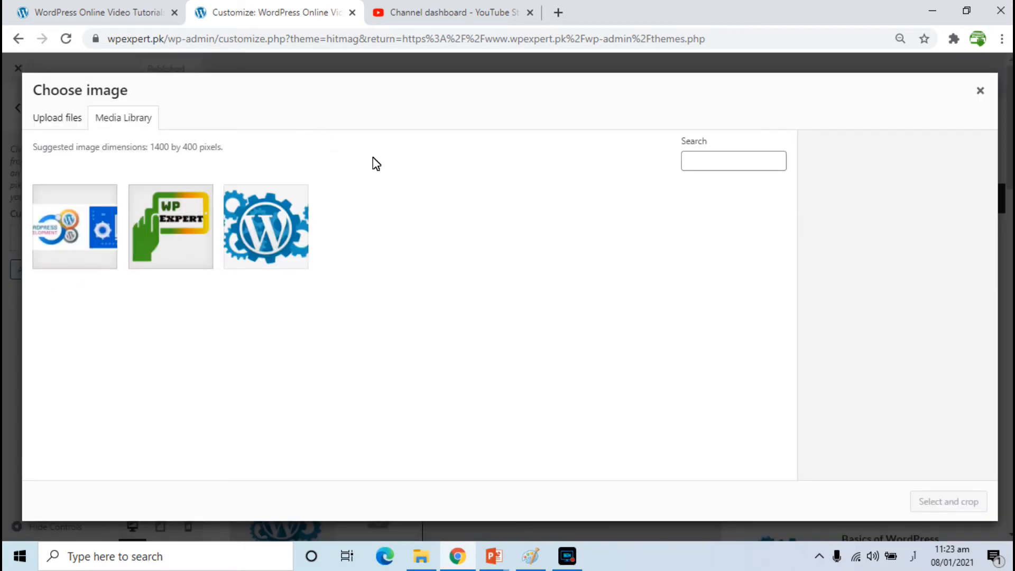
click(92, 246)
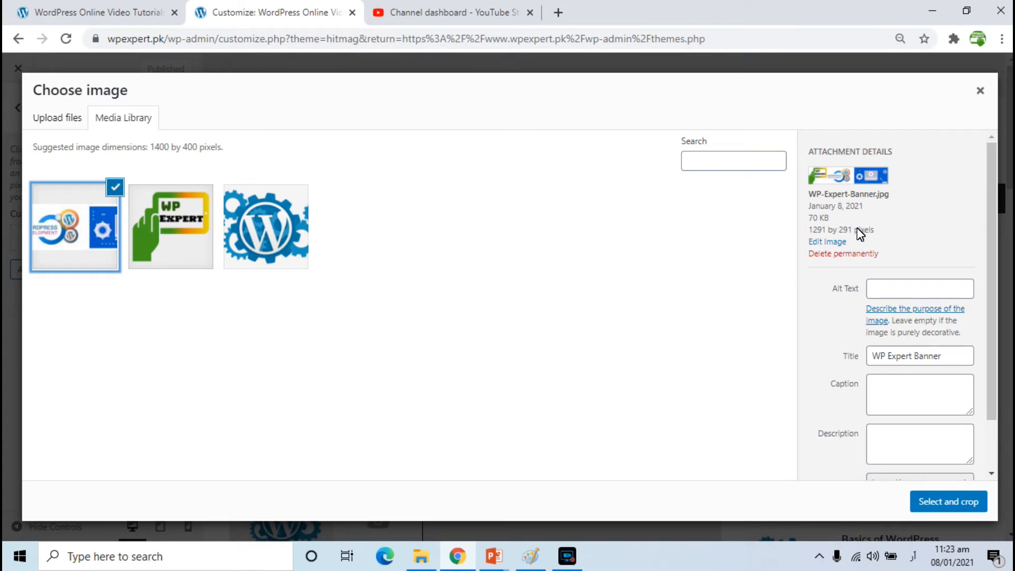
drag(817, 233, 853, 231)
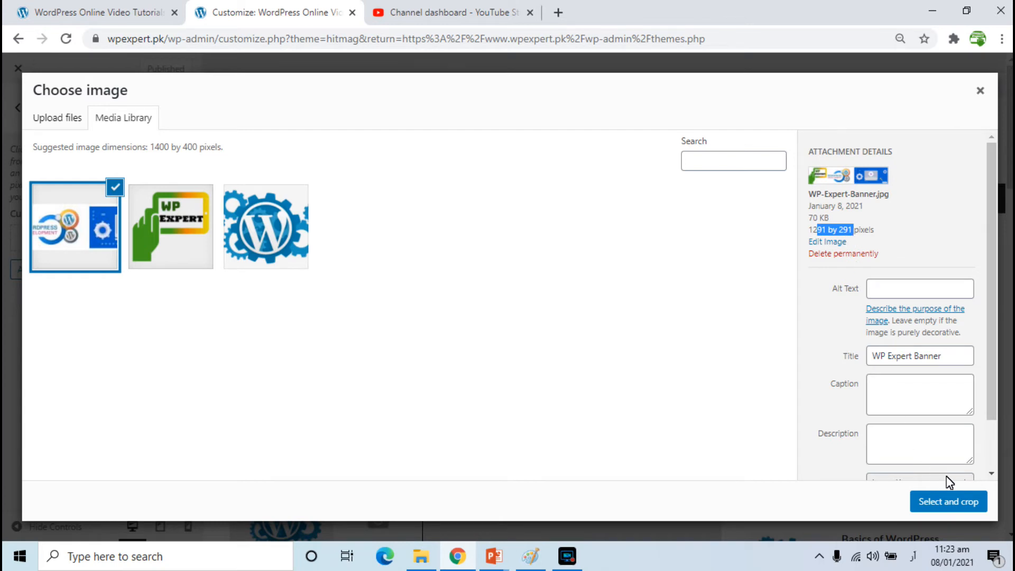
click(951, 509)
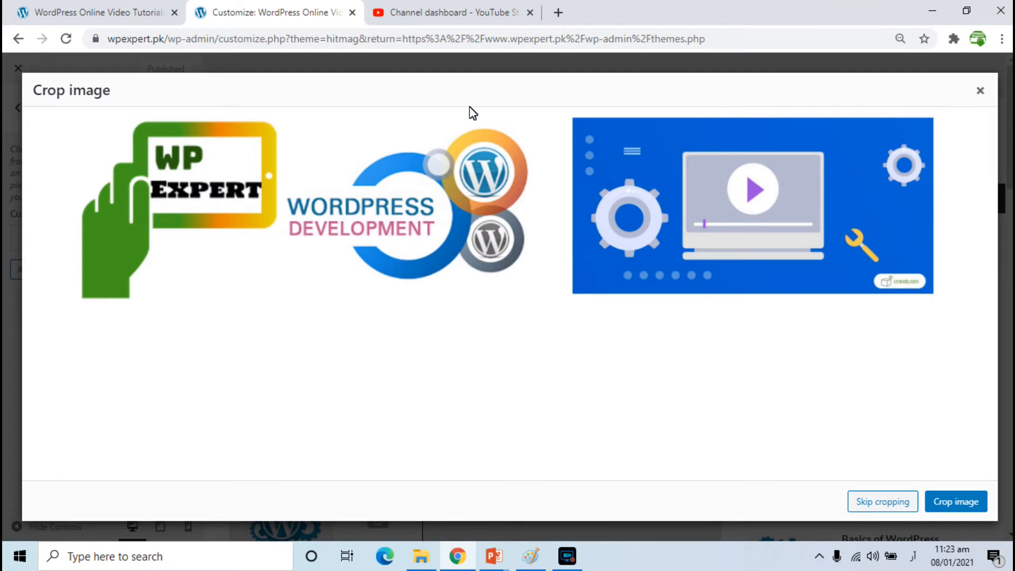
click(892, 503)
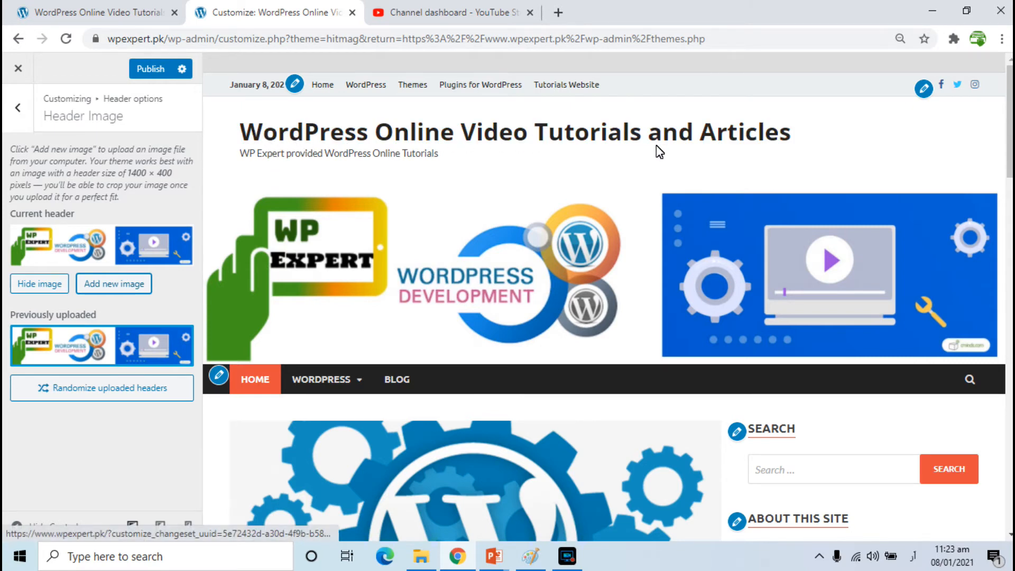
Publish the new header image and reload the live home page to check it
click(154, 71)
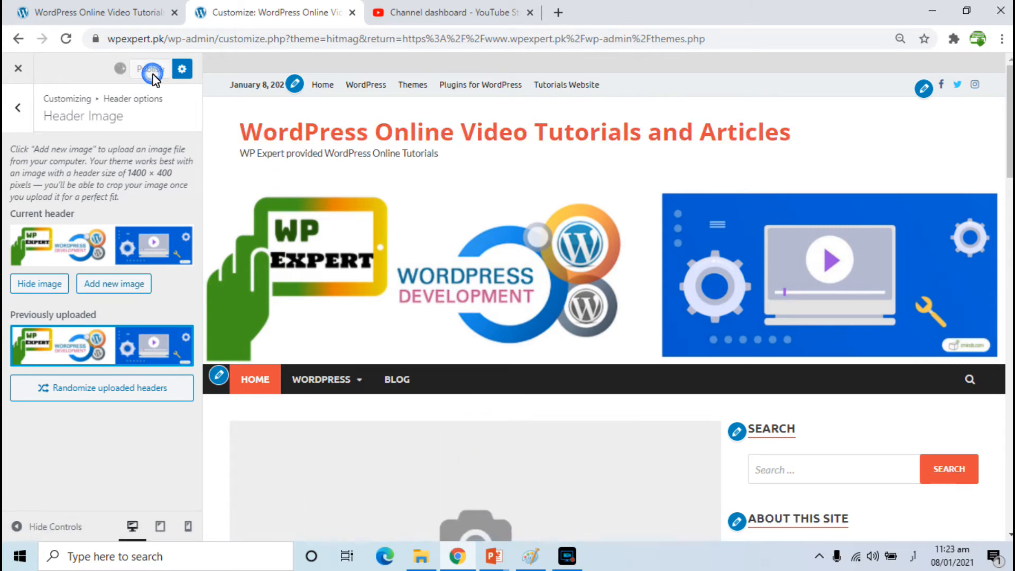
click(122, 13)
click(66, 38)
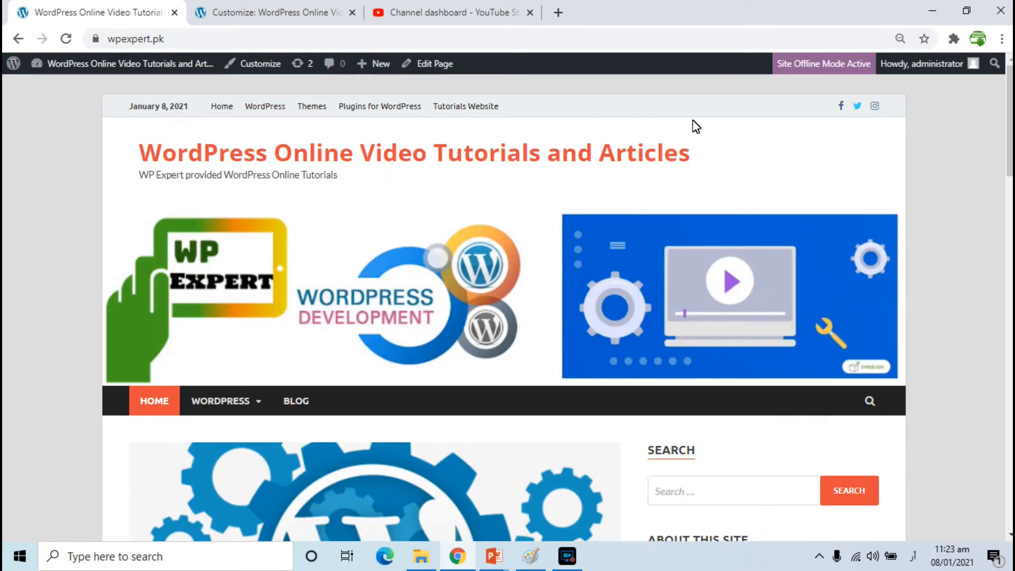
Return to the theme customizer and open the Header Image Options section of the header options
click(217, 14)
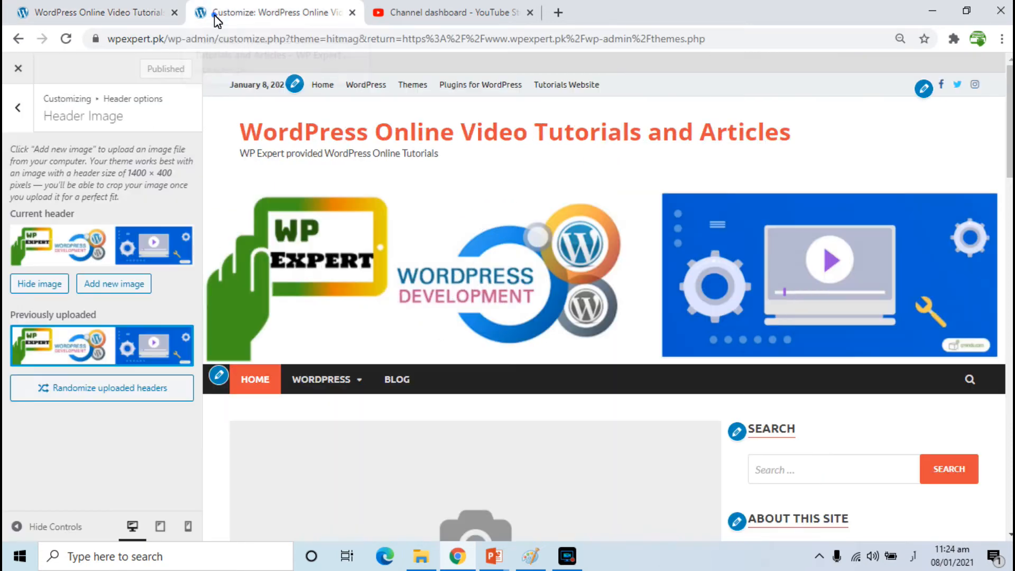
click(27, 113)
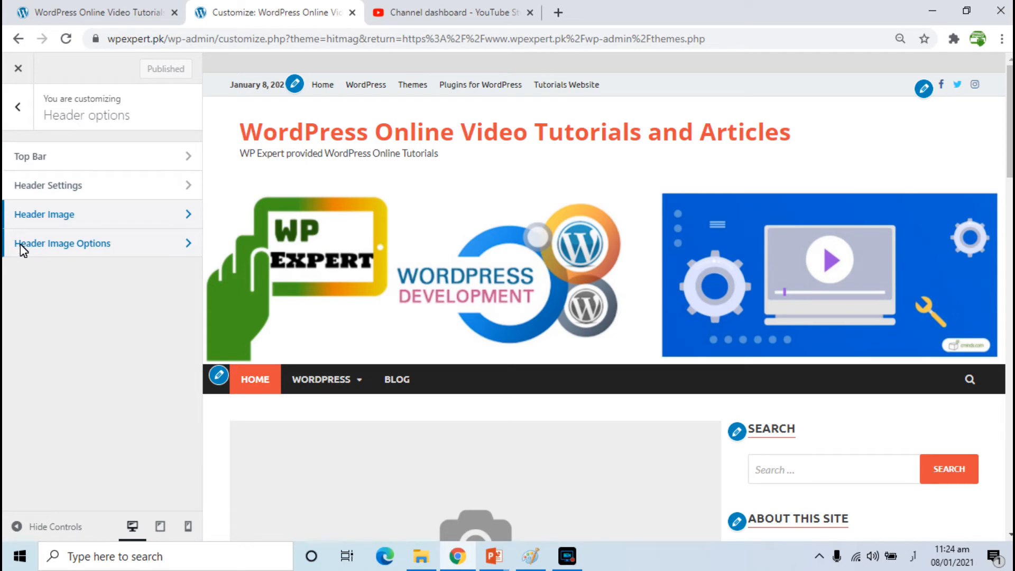
click(69, 252)
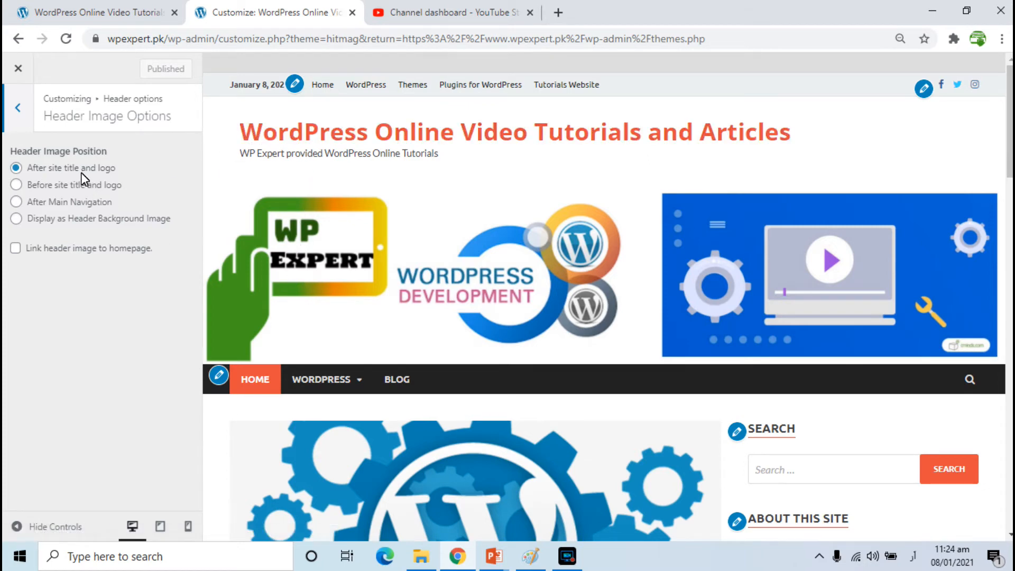
Try the header image before the site title and logo, after the main navigation, and as the header background image
click(35, 185)
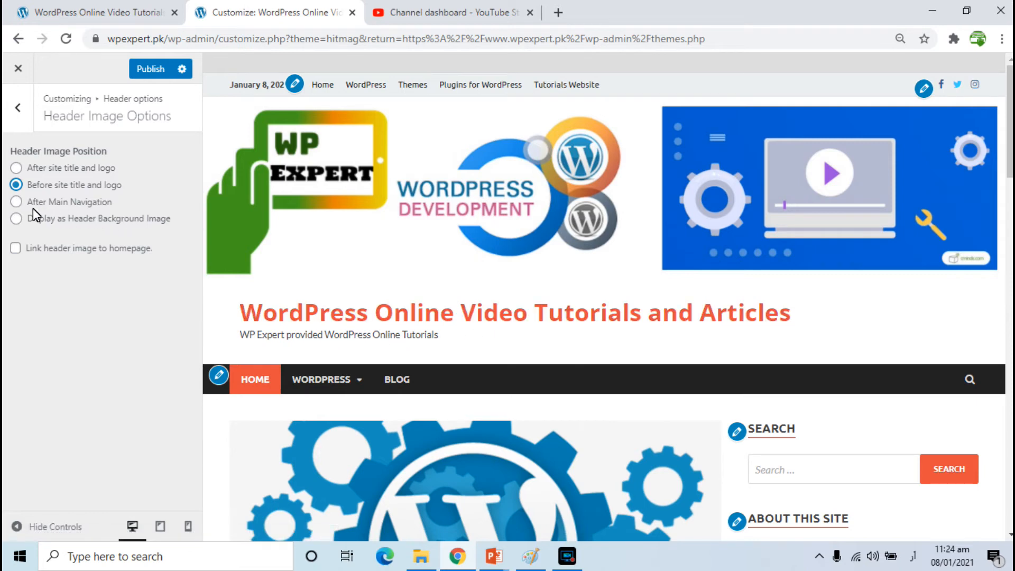
click(74, 203)
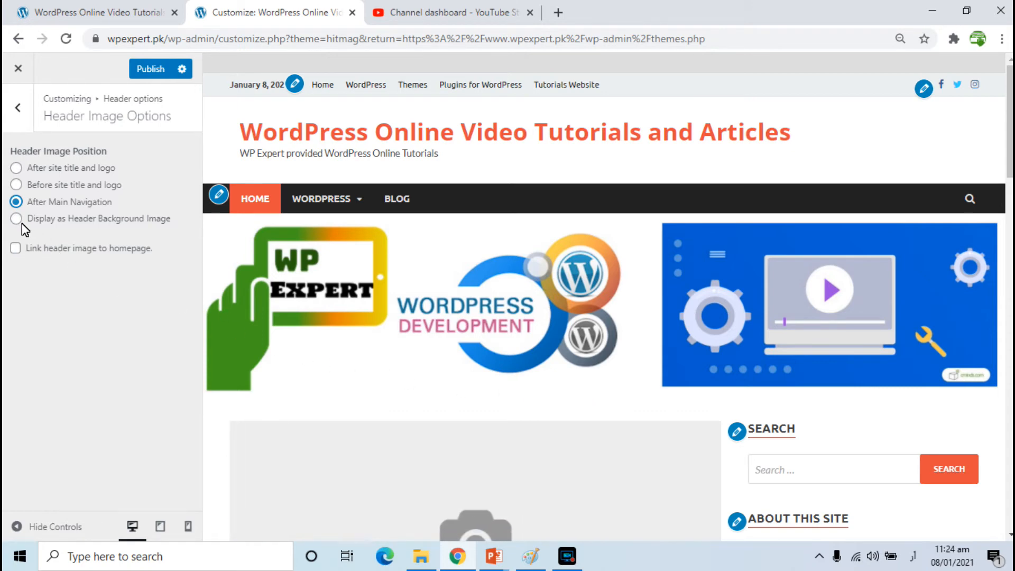
click(87, 220)
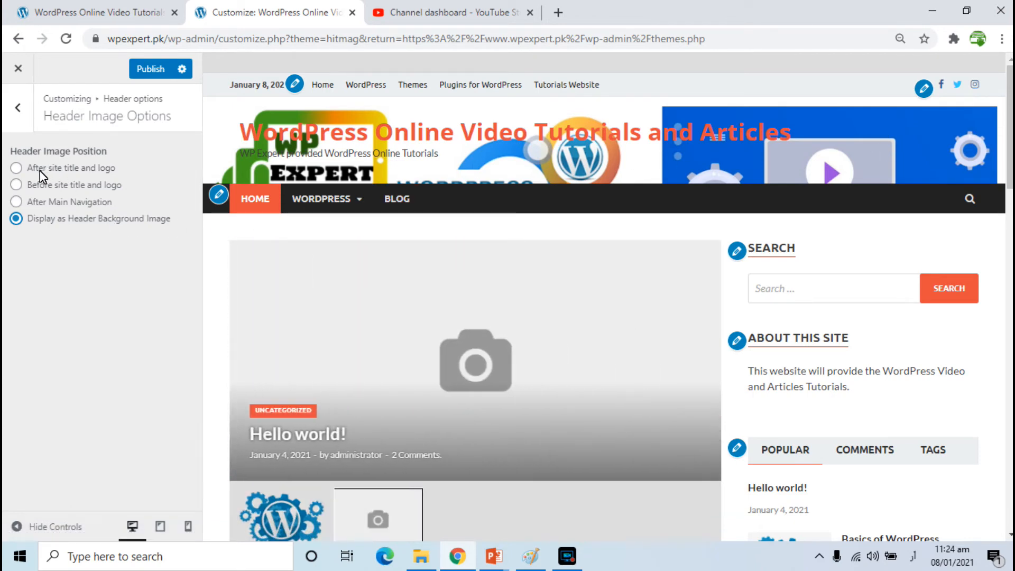
Set the header image position to Before site title and logo and publish the change
click(44, 186)
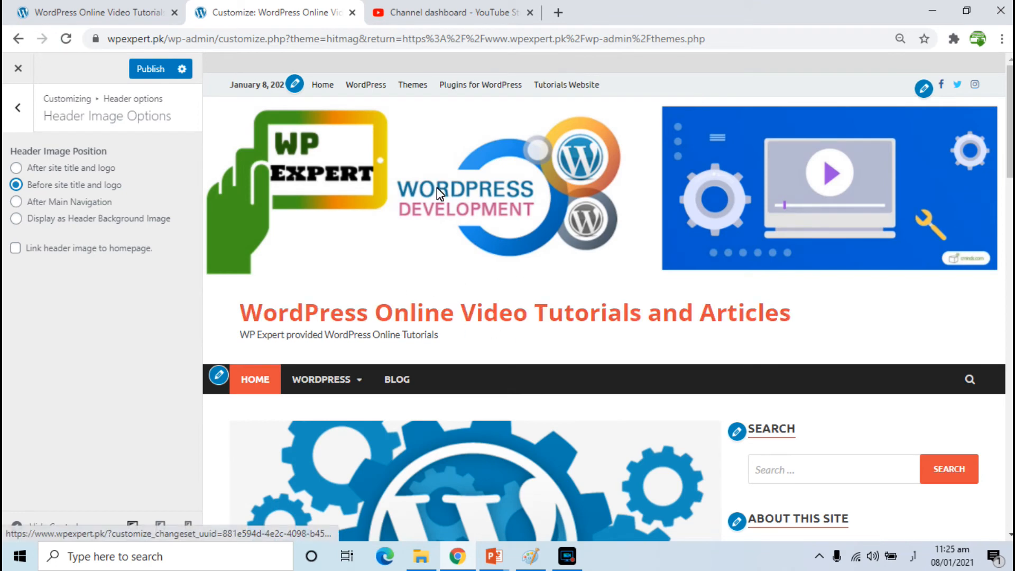
click(132, 66)
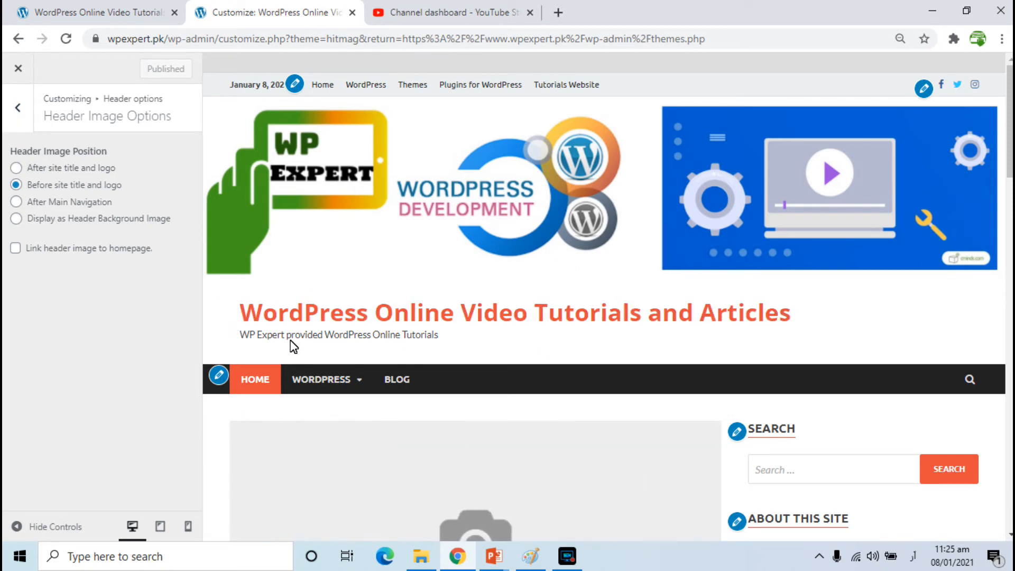
drag(291, 342, 343, 314)
Turn off the display of the site title and tagline in the Site Identity settings
click(20, 113)
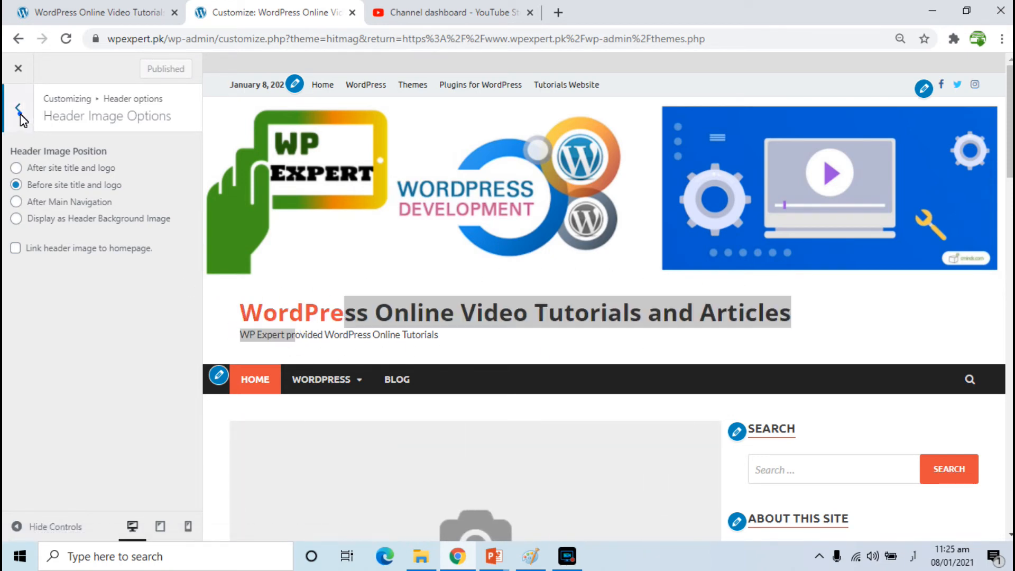
click(21, 112)
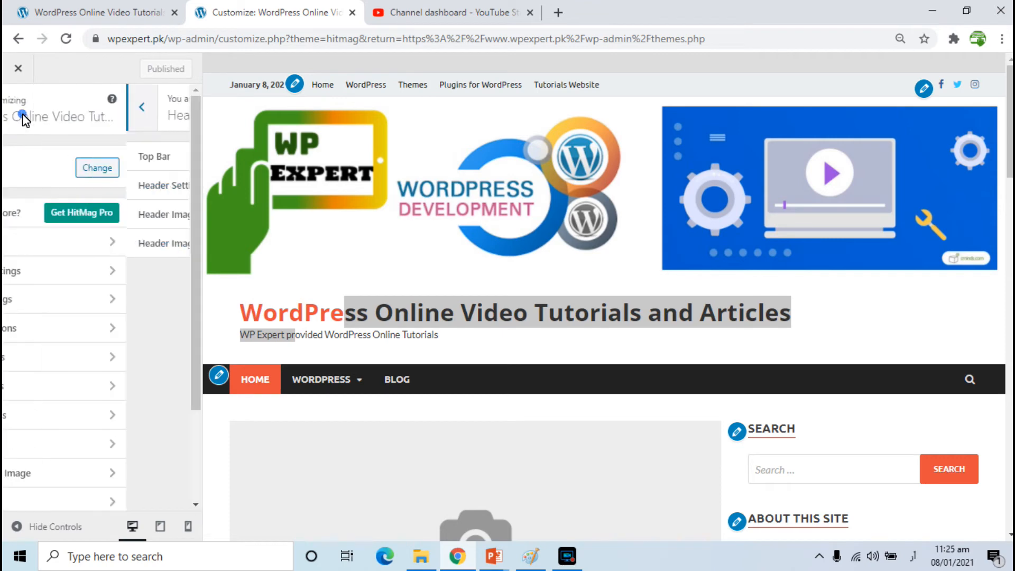
click(38, 242)
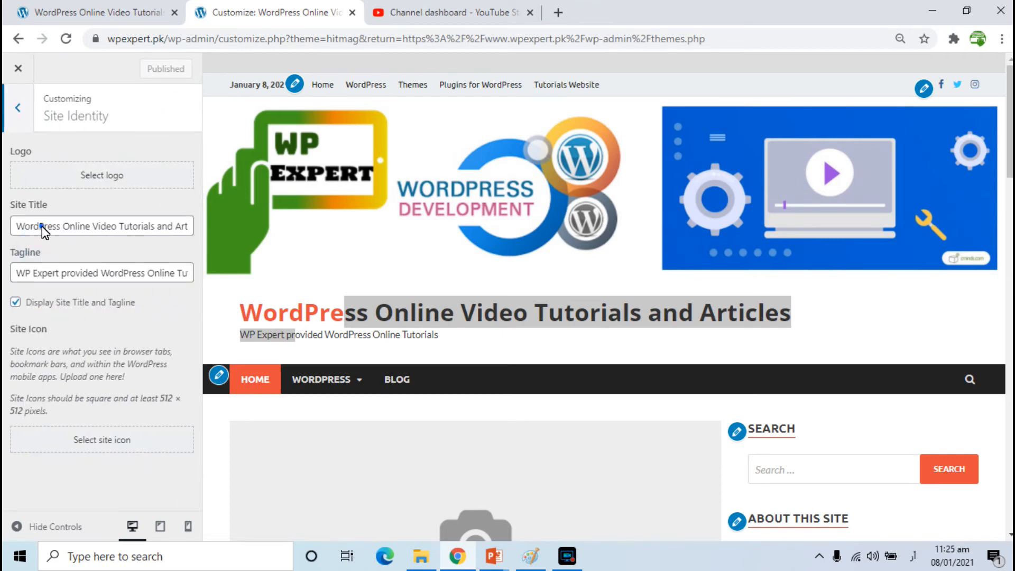
drag(41, 226, 93, 226)
drag(37, 273, 125, 270)
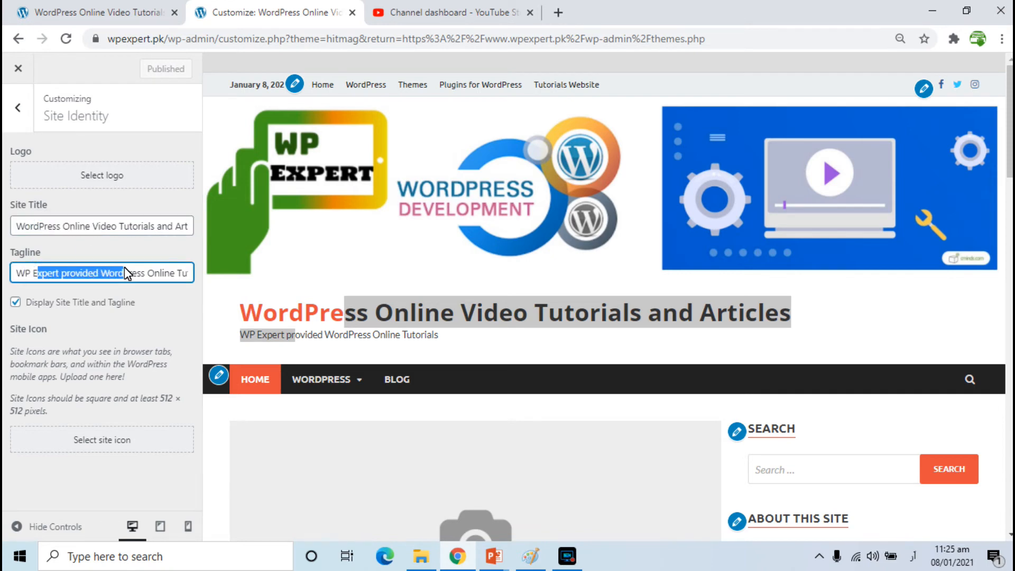
click(16, 306)
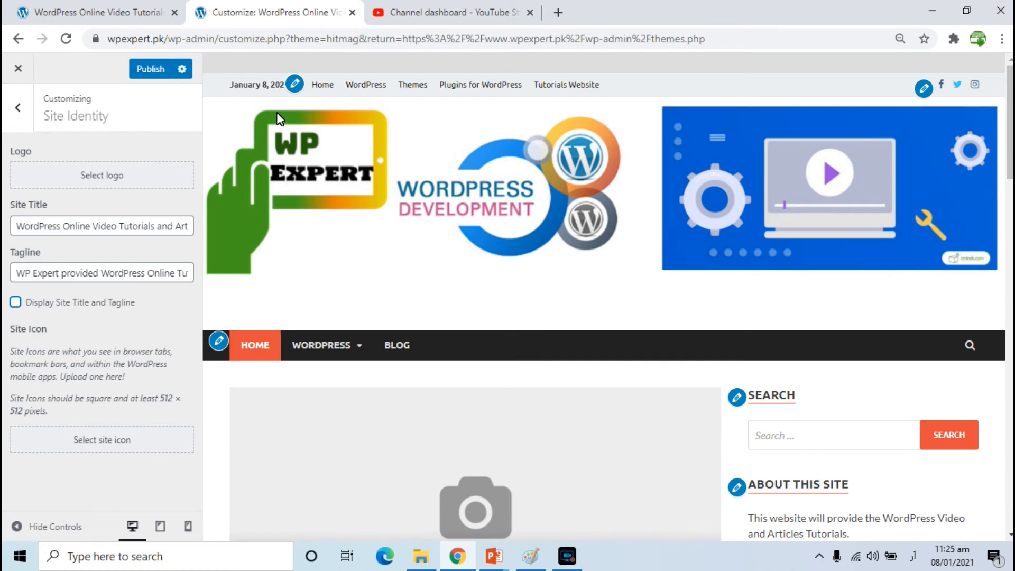
Publish the site identity change and reload the live home page to view the header
click(158, 71)
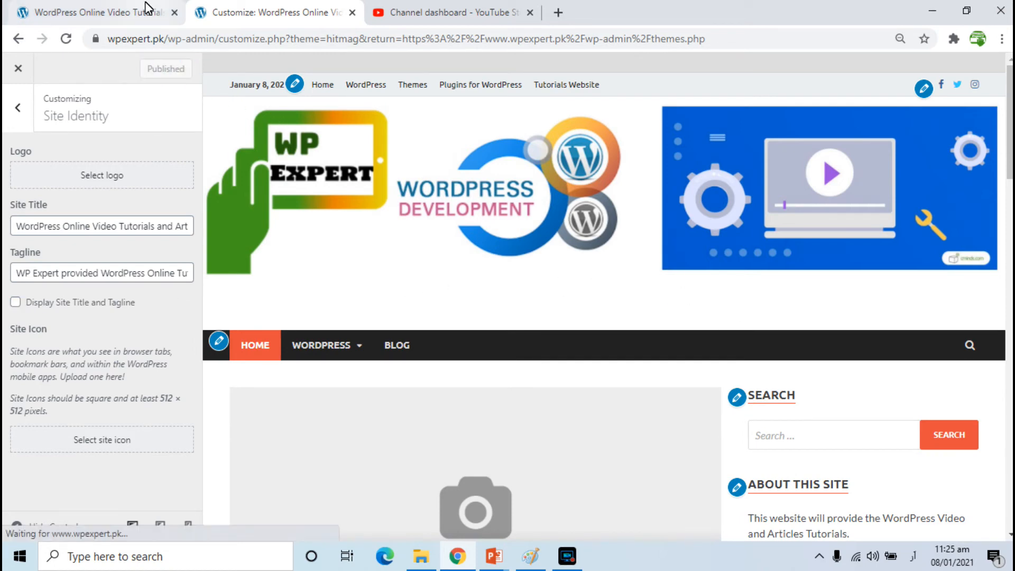
click(129, 12)
click(67, 40)
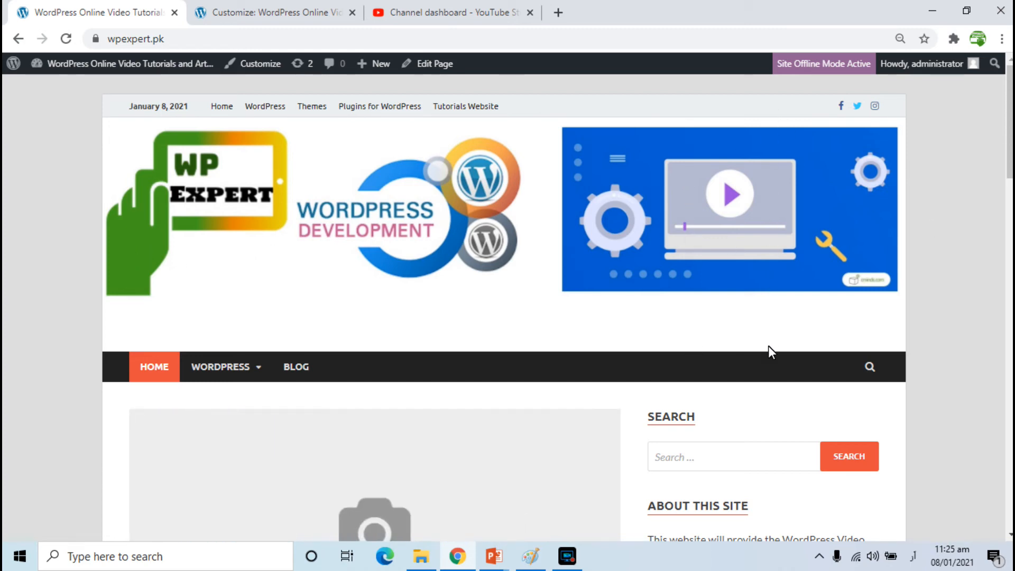
Go back to the theme customizer and open the Header Settings section of the header options
click(239, 11)
click(18, 107)
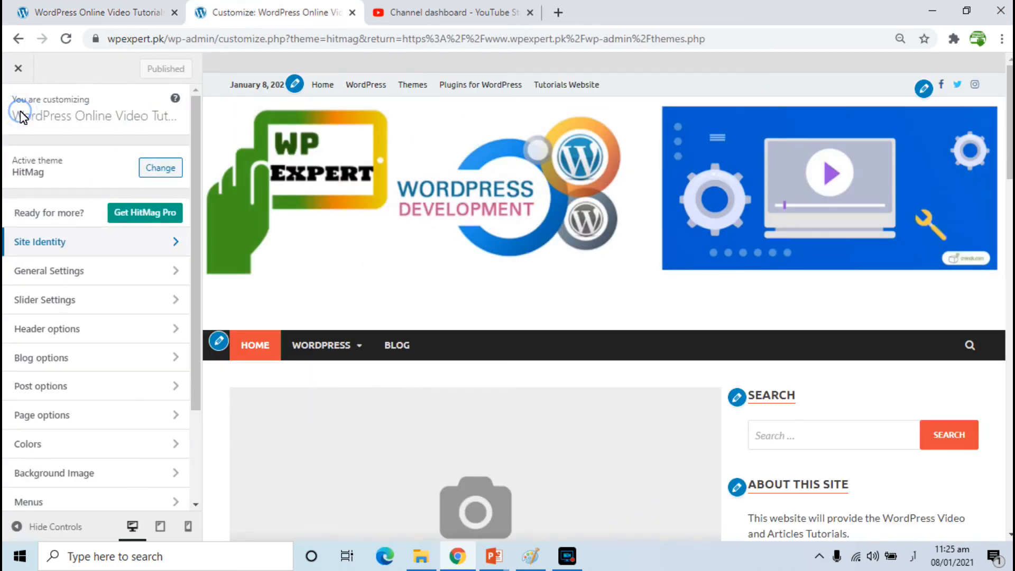
click(49, 328)
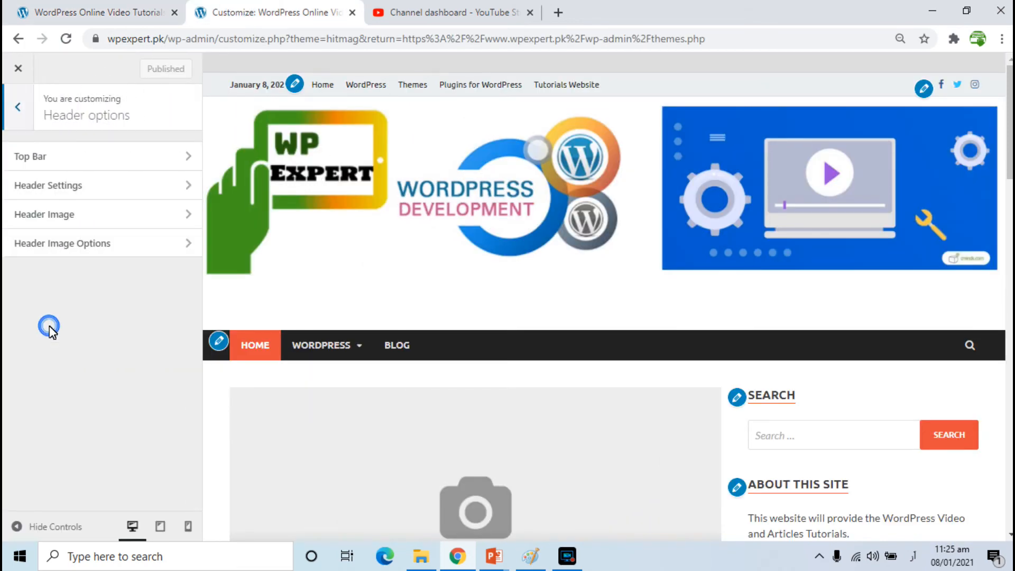
click(61, 196)
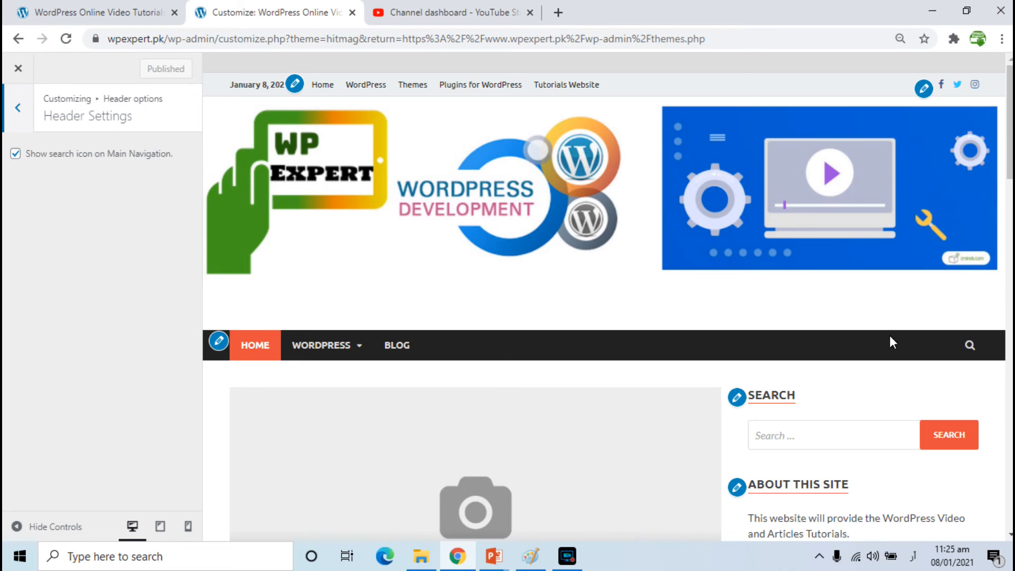
Try hiding the search icon on the main navigation, then show it again and publish the header settings
click(15, 153)
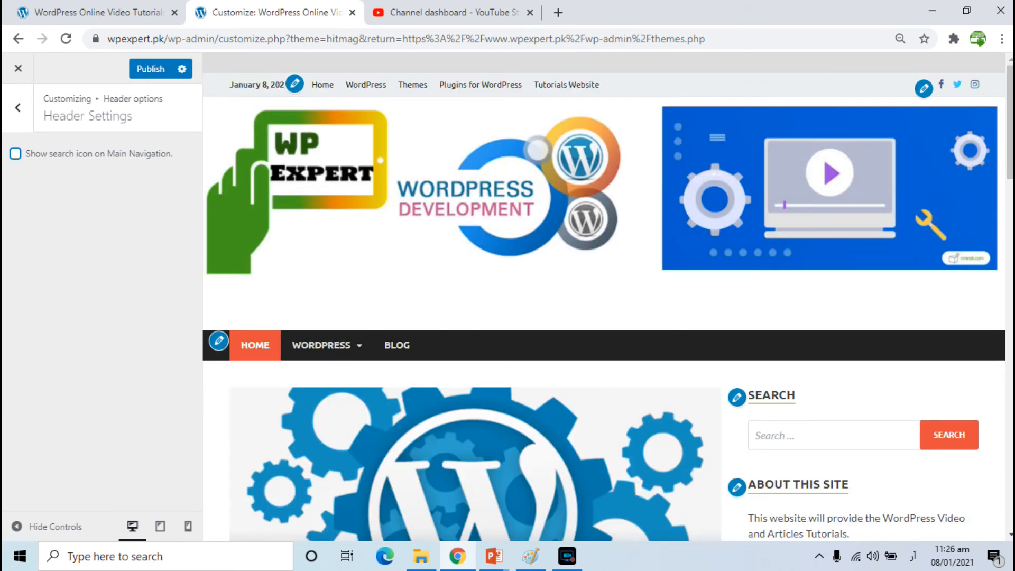
click(36, 150)
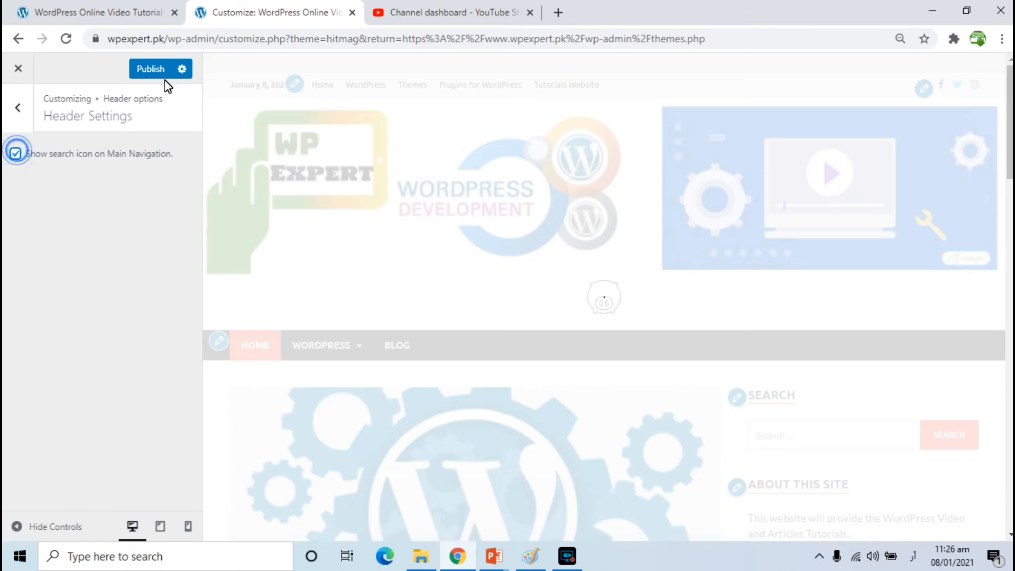
click(150, 71)
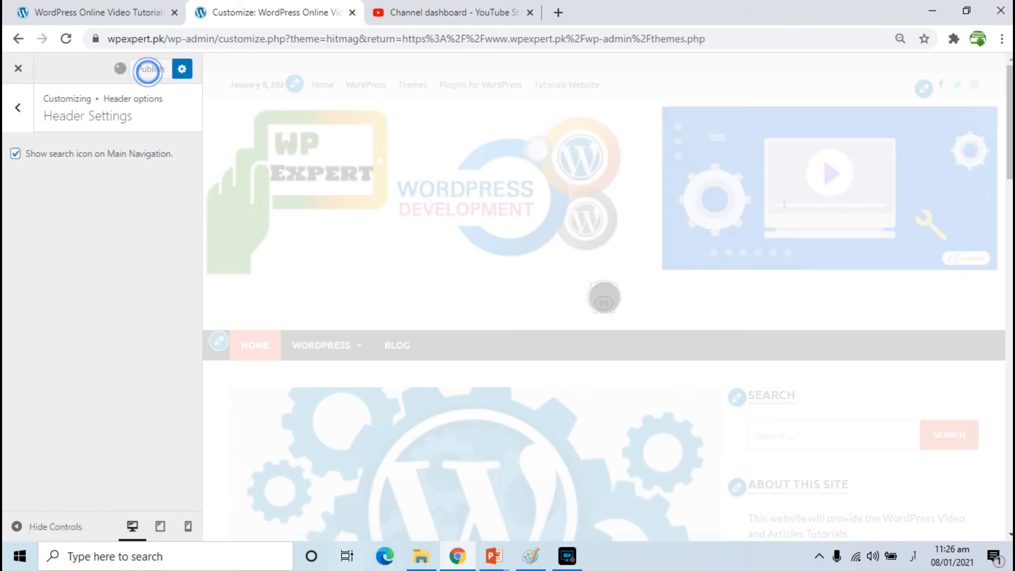
Review the Header Image Options, Header Settings and Top Bar sections, and check the header on the live home page
click(18, 110)
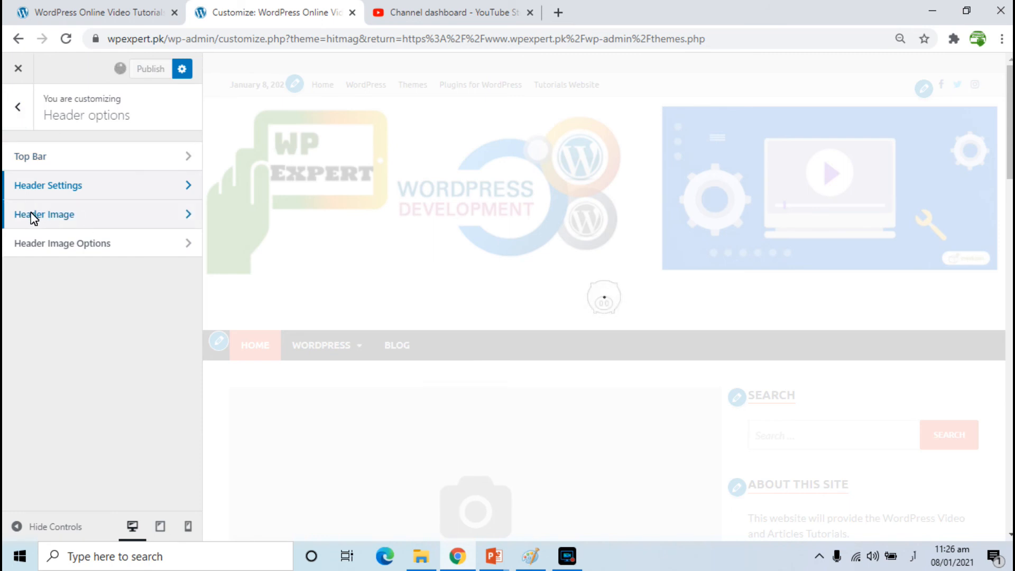
click(68, 244)
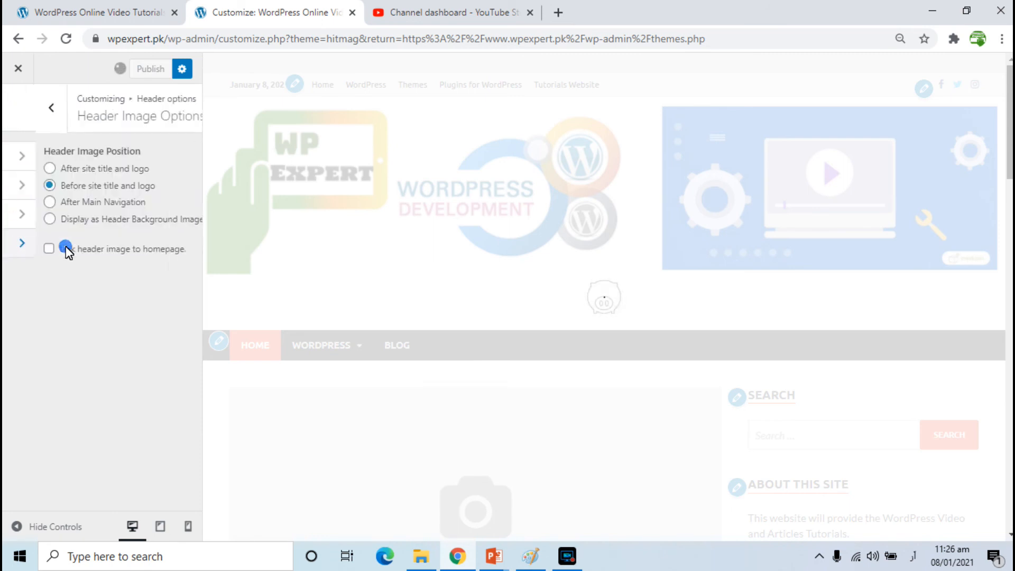
click(17, 105)
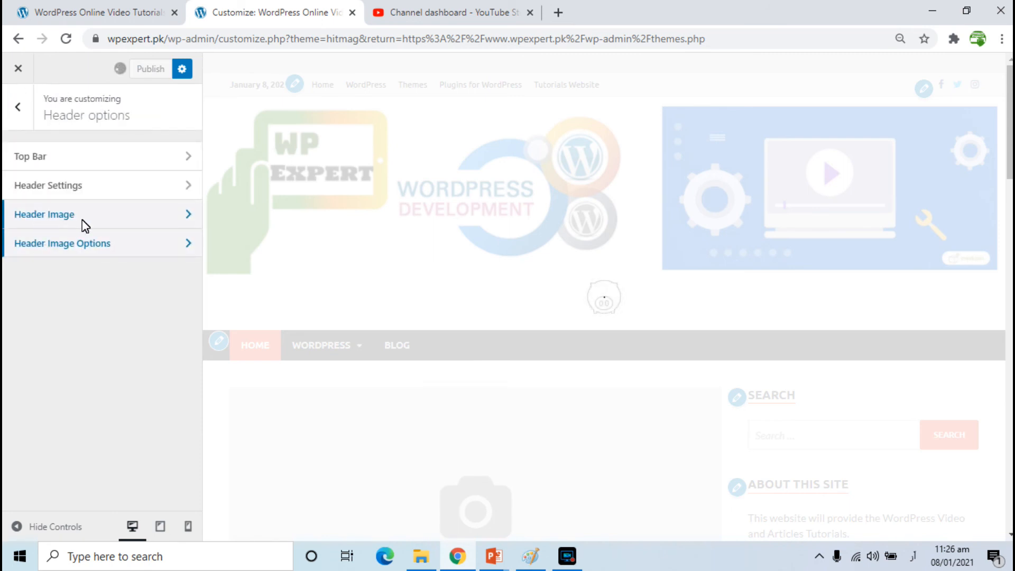
click(61, 183)
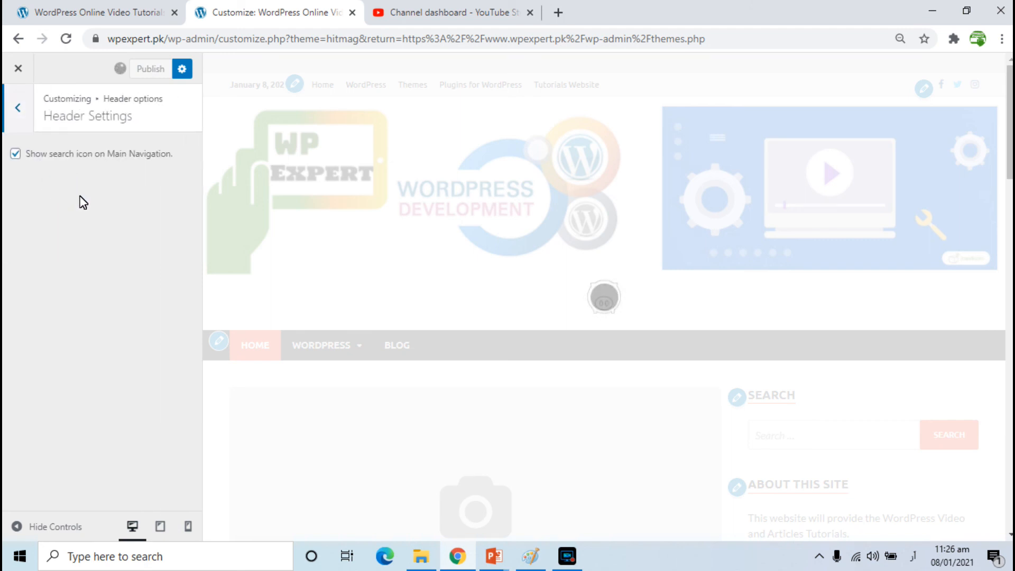
click(17, 108)
click(37, 156)
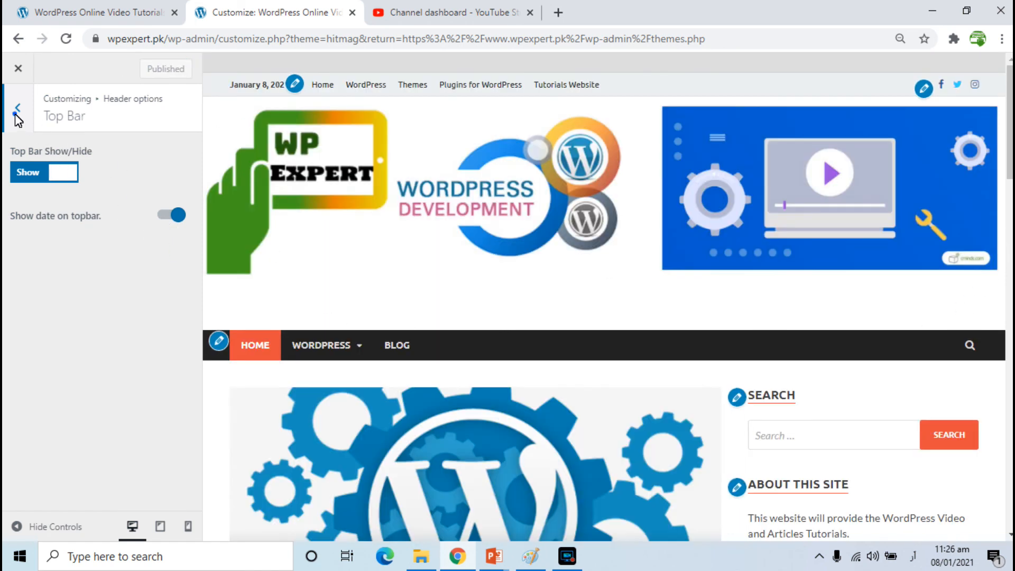
click(15, 112)
click(16, 104)
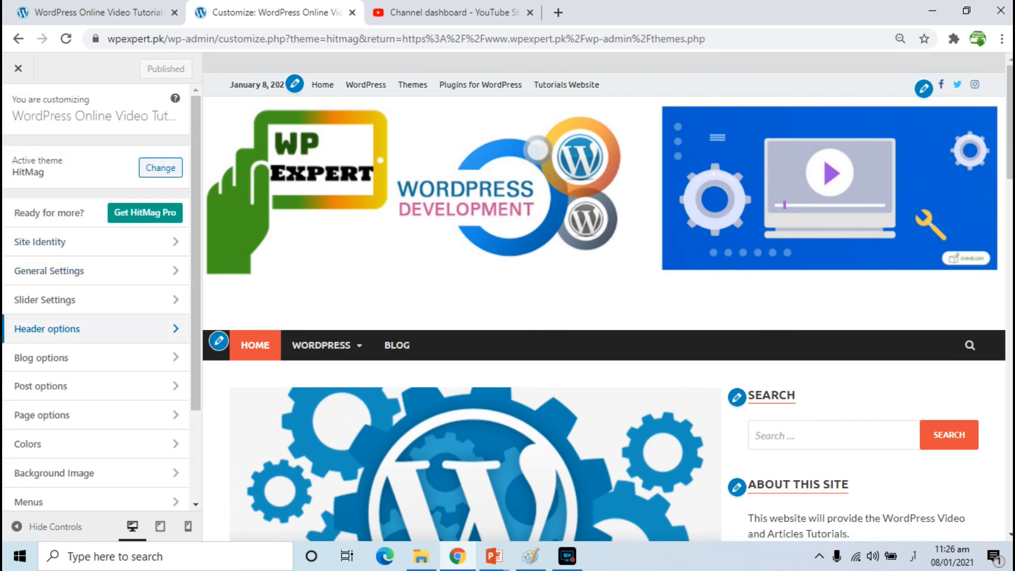
click(127, 13)
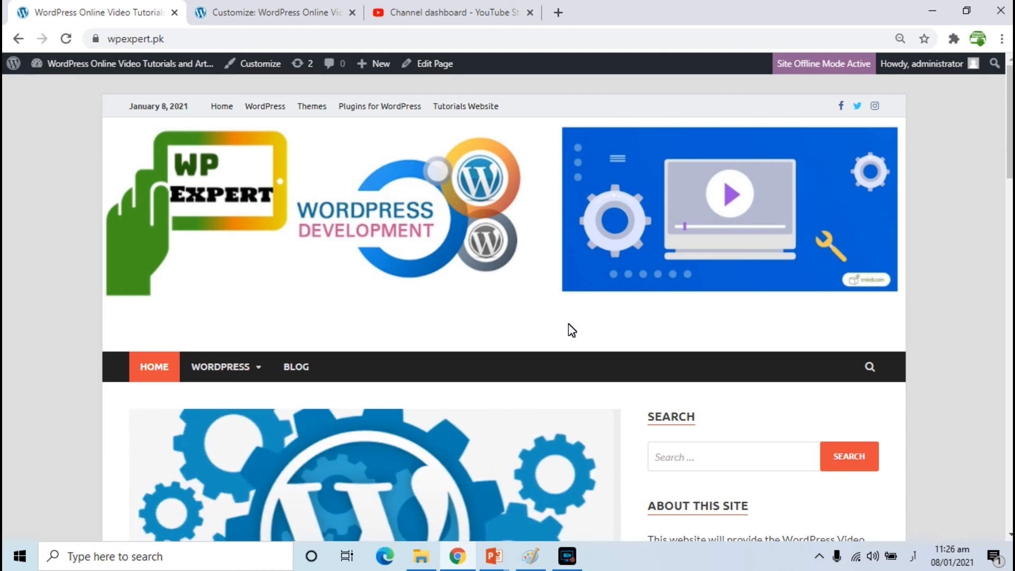
click(261, 16)
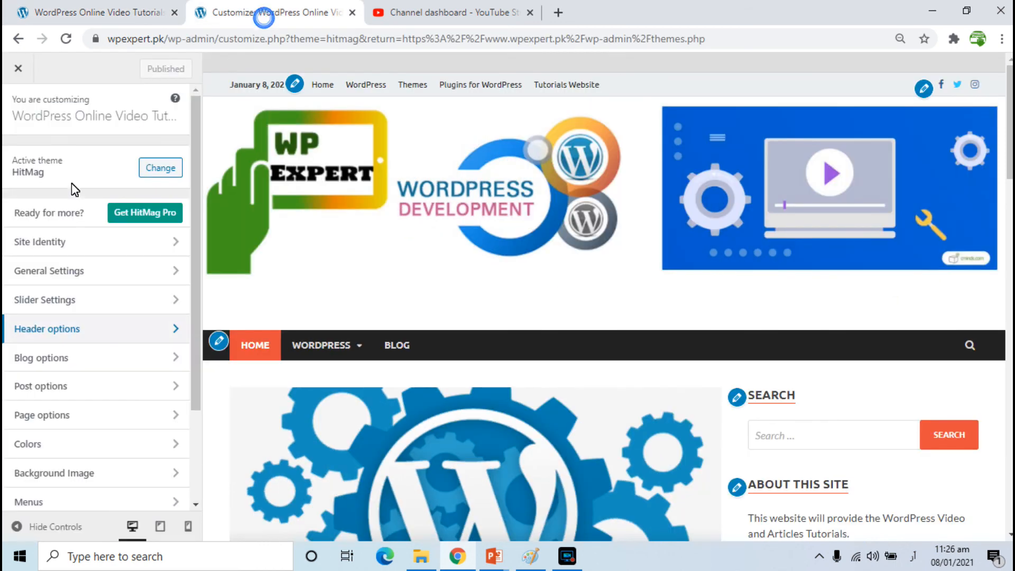
Close the customizer to open the Theme Editor under Appearance, and switch to the live home page
click(21, 68)
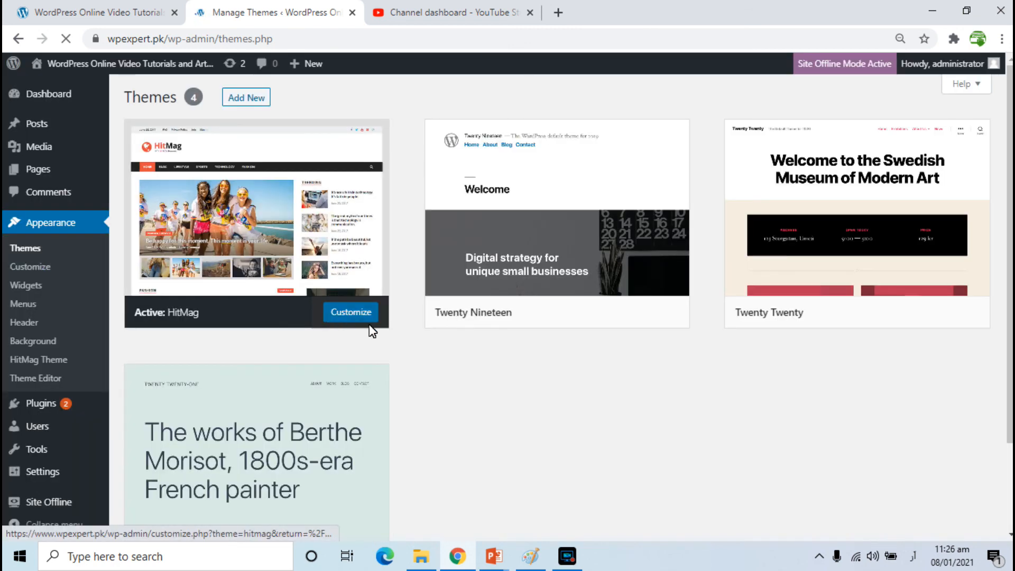
click(26, 379)
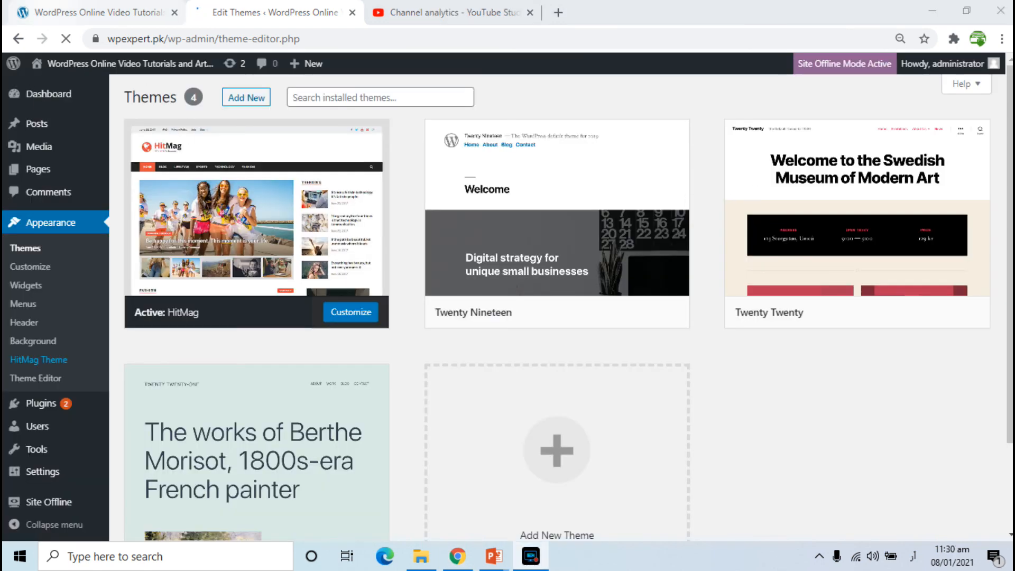
click(100, 12)
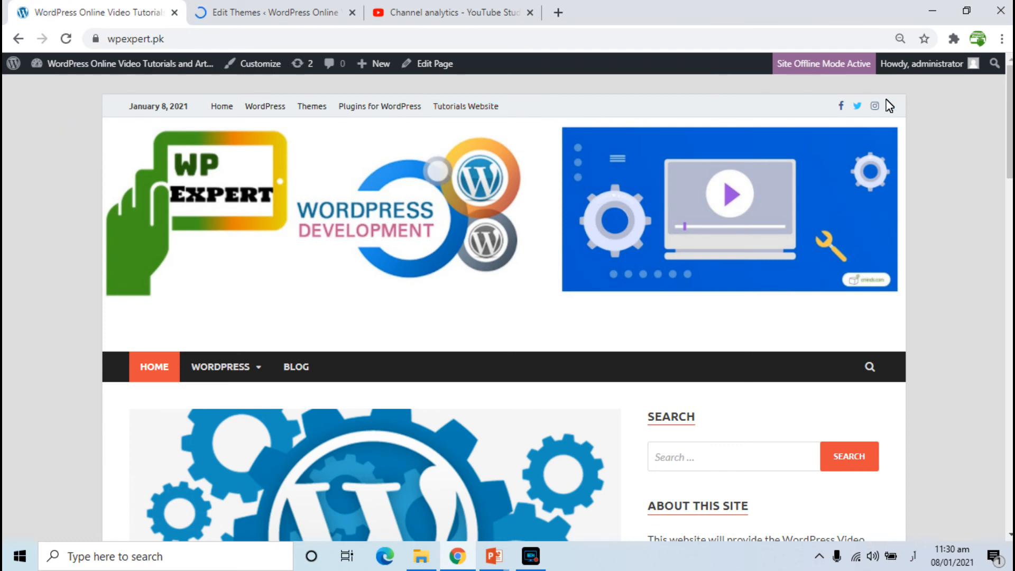